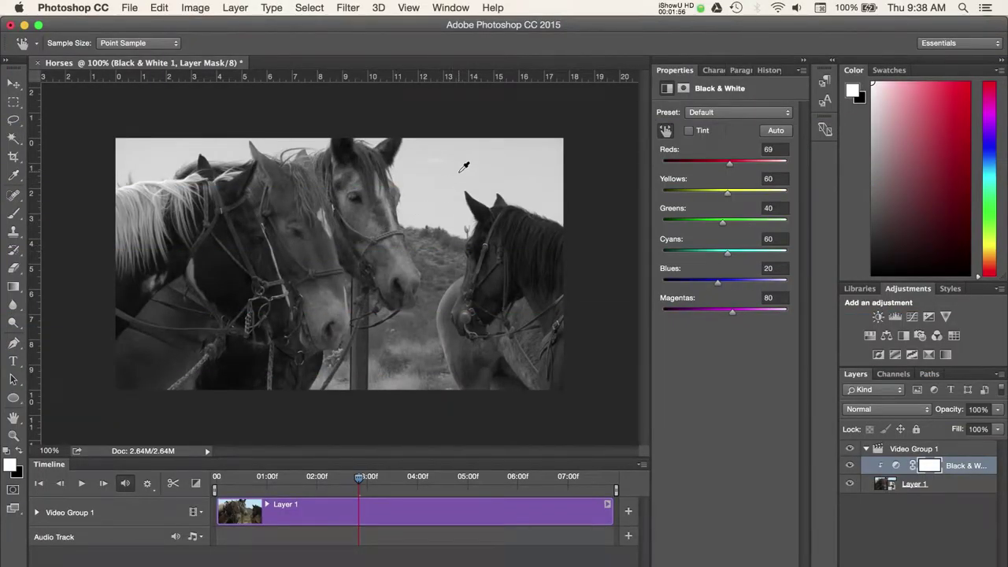
# Step: Lift Cyans to 108 with the Targeted Adjustment tool on the sky
pyautogui.moveTo(464, 167); pyautogui.dragTo(516, 184)
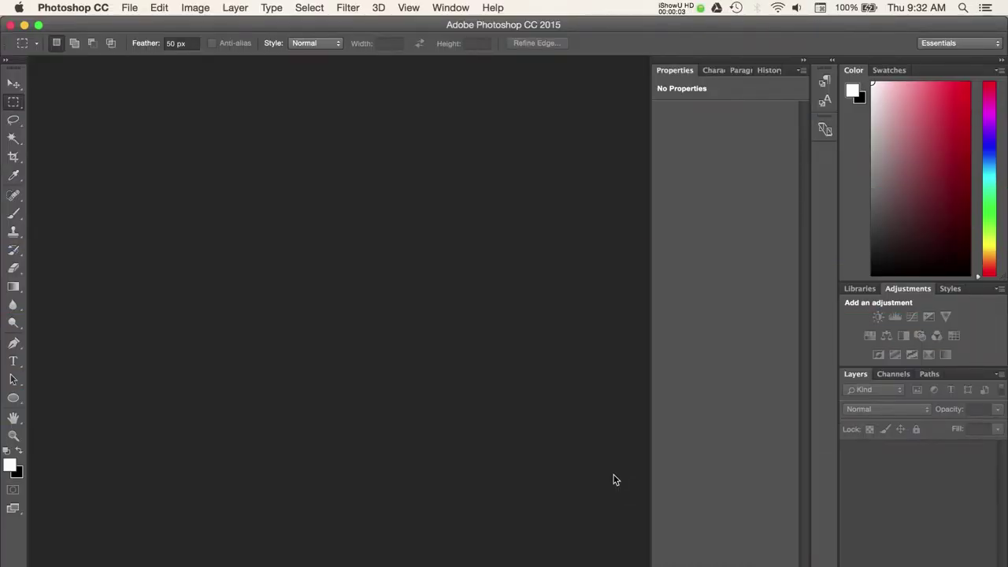
# Step: Open the Horses movie file from Project Files > Footage
pyautogui.click(129, 7)
pyautogui.click(140, 39)
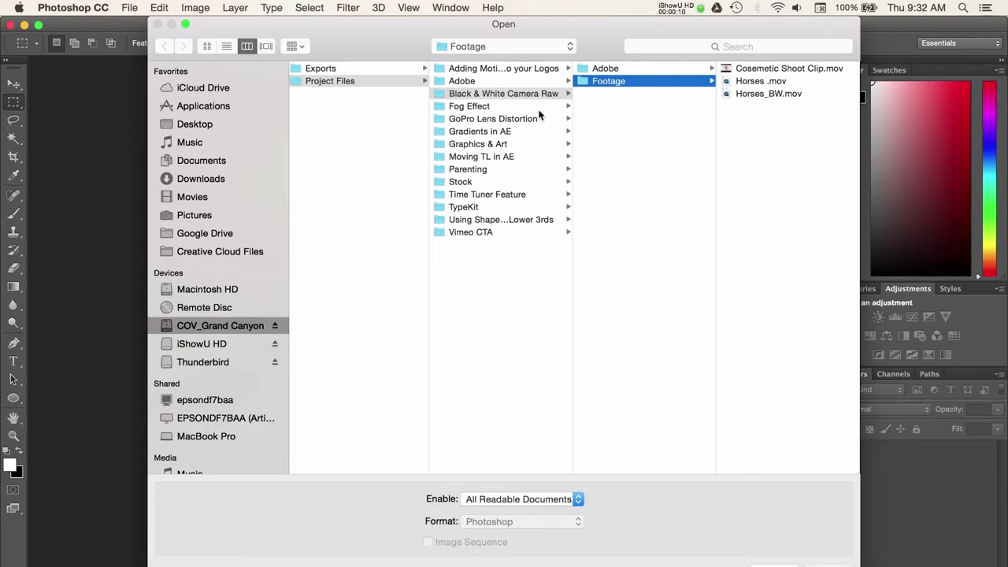
pyautogui.doubleClick(758, 80)
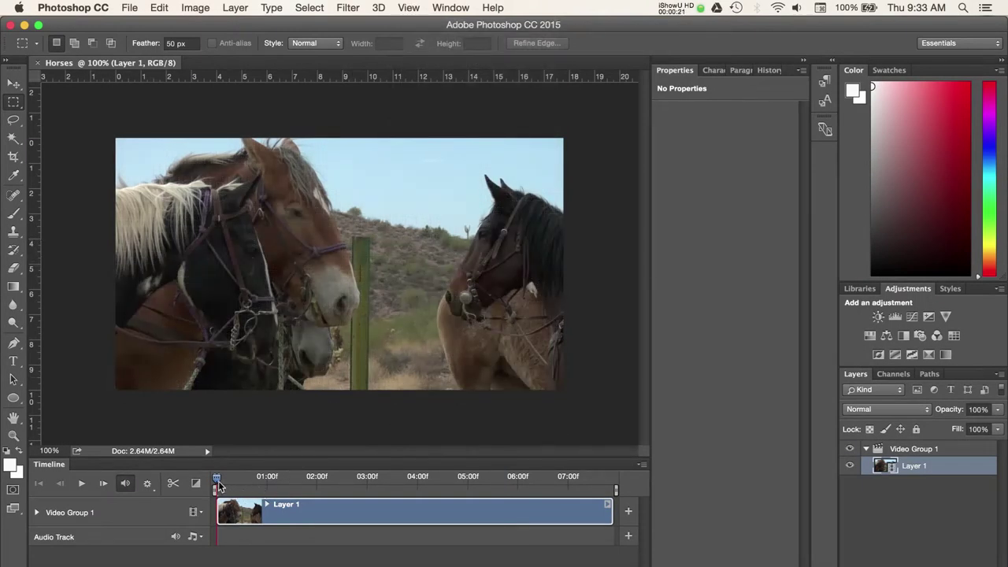
# Step: Scrub to about four seconds and convert the video layer to a smart object
pyautogui.moveTo(216, 483); pyautogui.dragTo(403, 478)
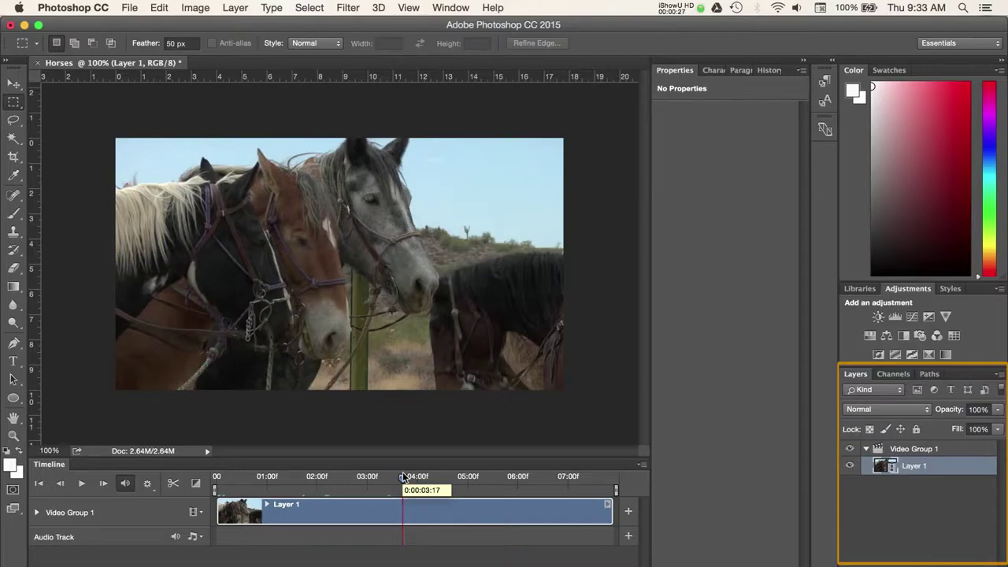
pyautogui.rightClick(955, 471)
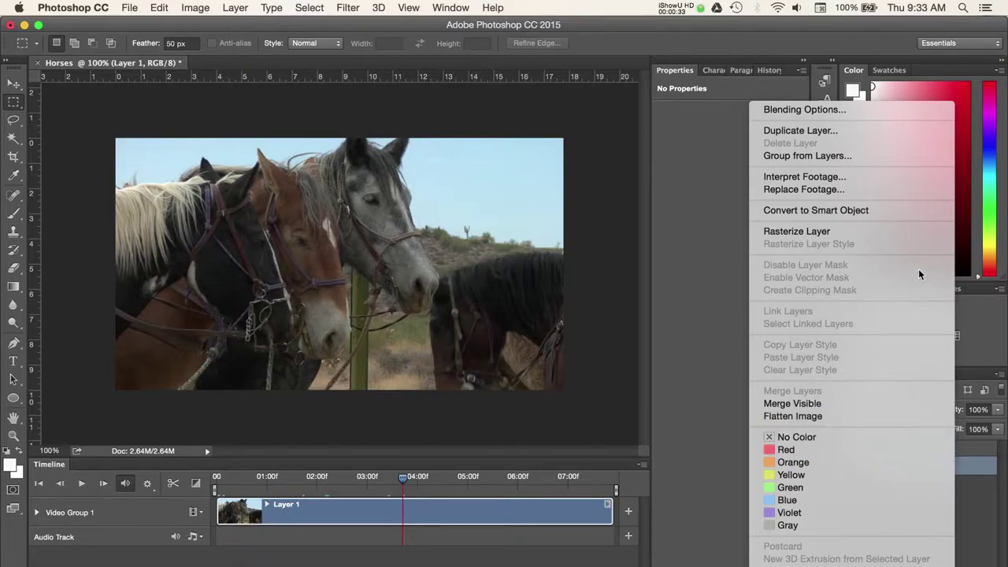
pyautogui.click(910, 210)
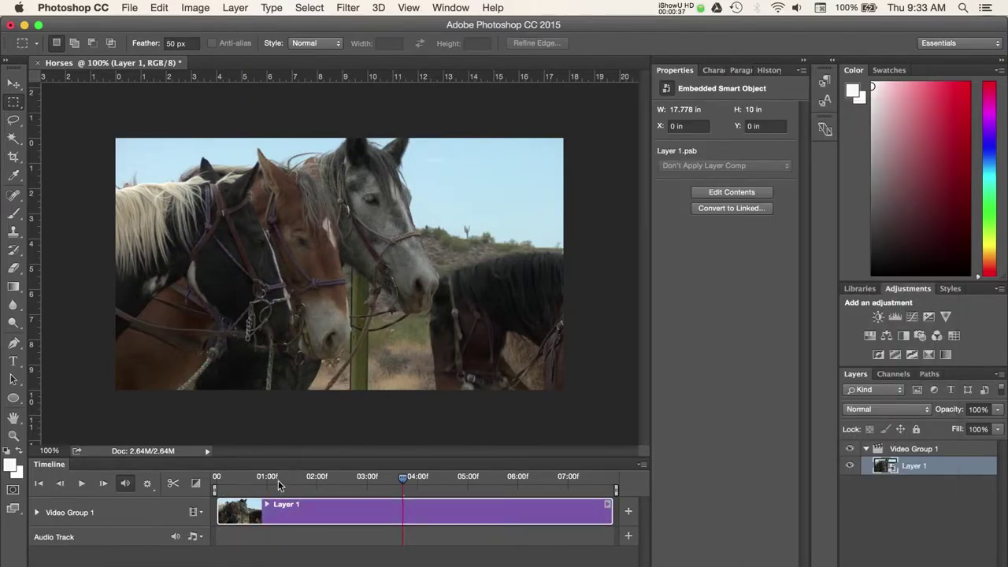
# Step: Play the clip, return to about three seconds, and add a Black & White adjustment layer
pyautogui.press('space')
pyautogui.moveTo(423, 476); pyautogui.dragTo(359, 480)
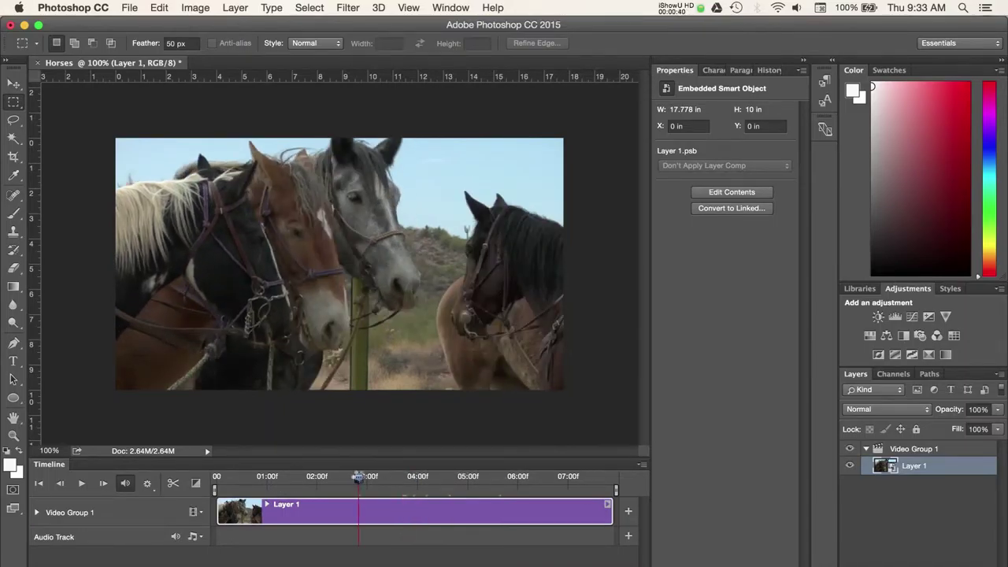
pyautogui.click(907, 335)
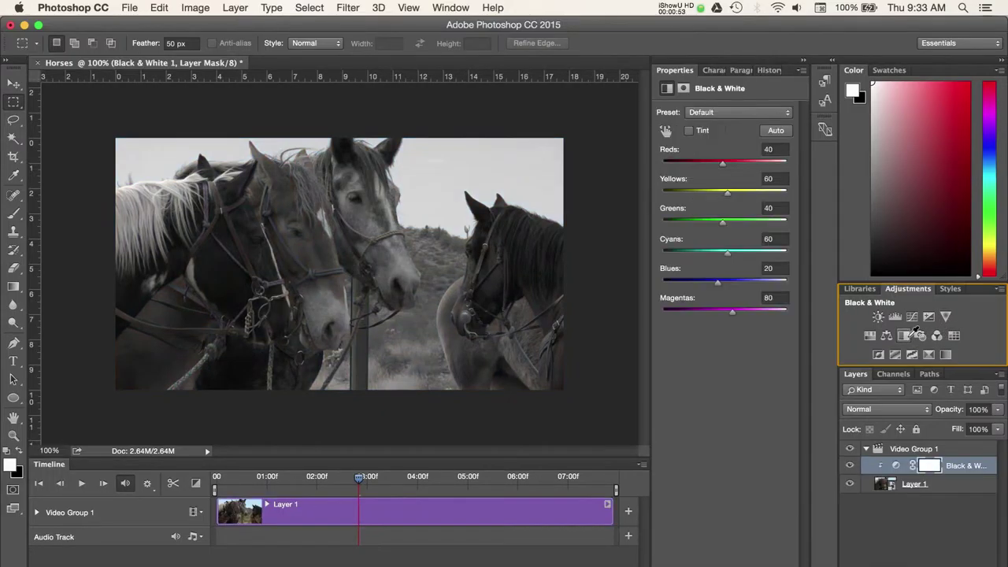
pyautogui.click(750, 111)
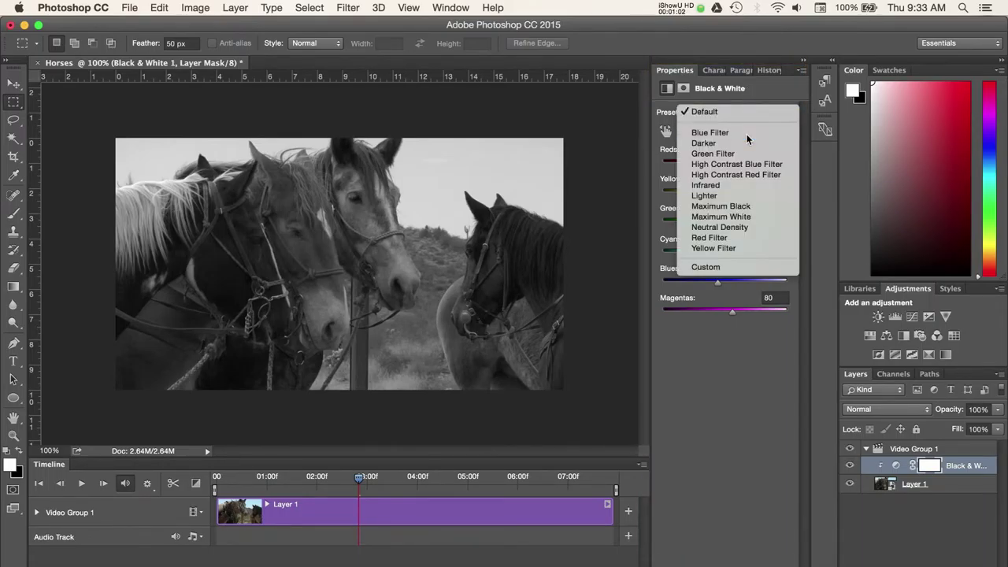
pyautogui.click(747, 131)
pyautogui.click(742, 114)
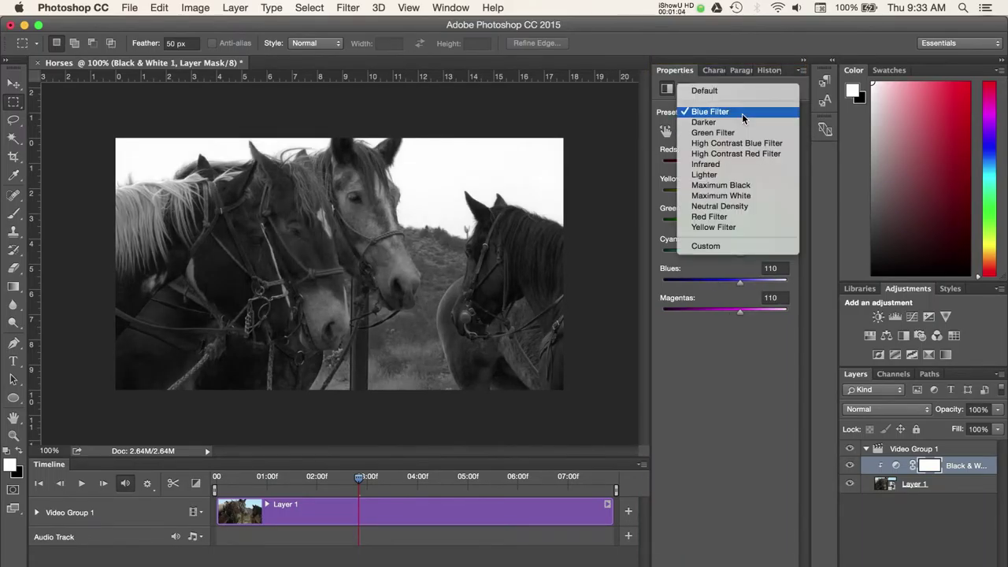
pyautogui.click(733, 157)
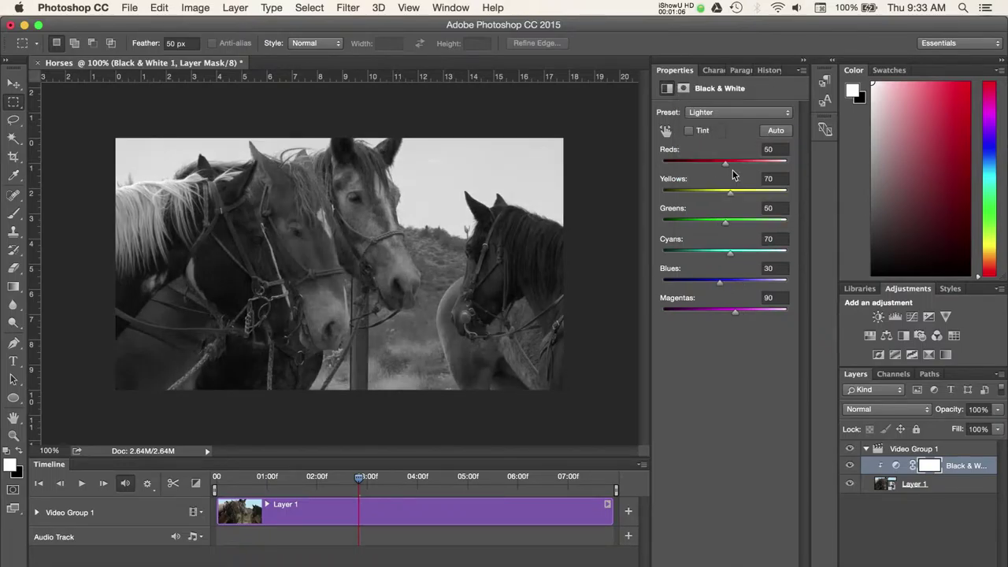
pyautogui.click(738, 112)
pyautogui.click(735, 30)
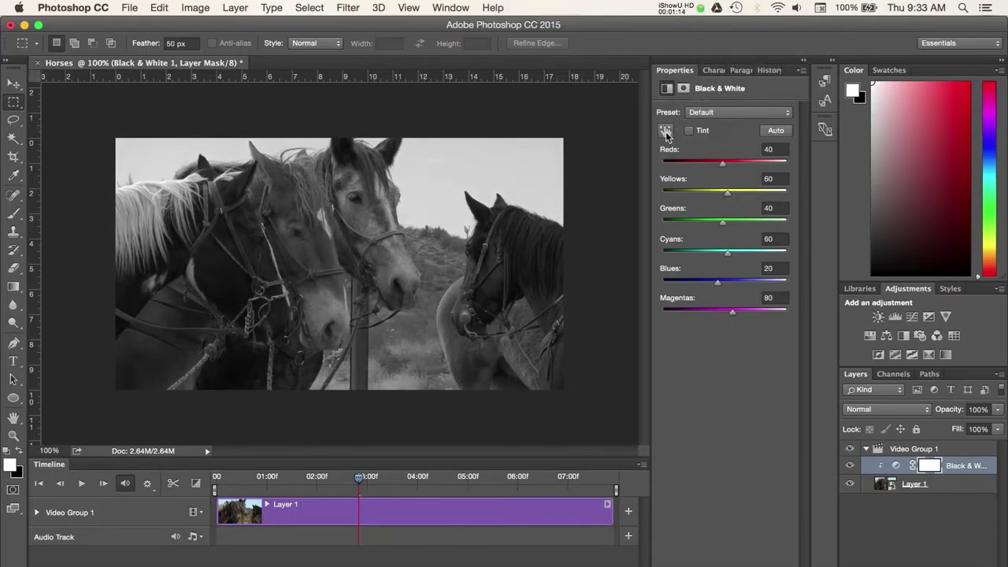
# Step: Enable Tint and change the tint colour to the stronger yellow f2cf7f
pyautogui.click(693, 132)
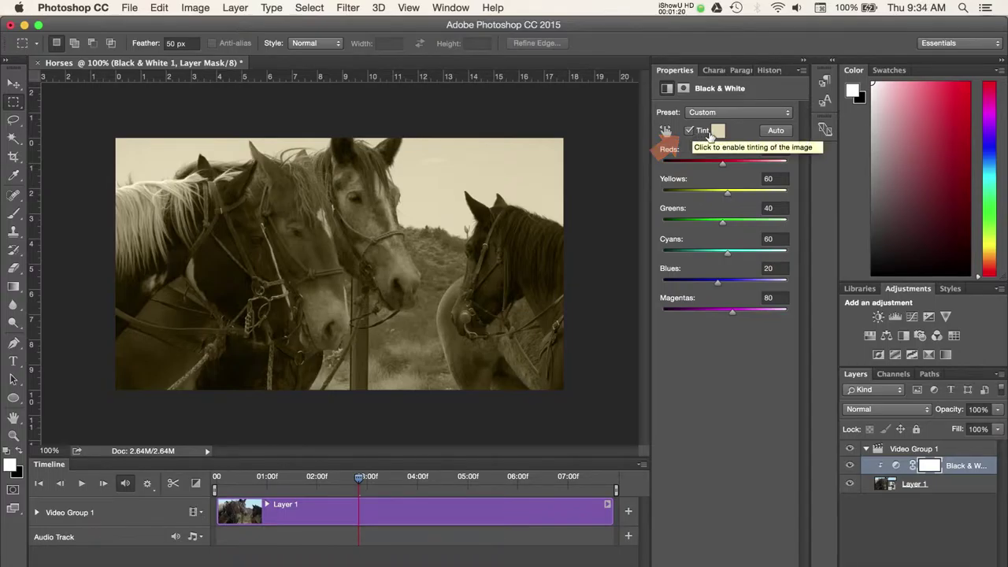
pyautogui.click(719, 133)
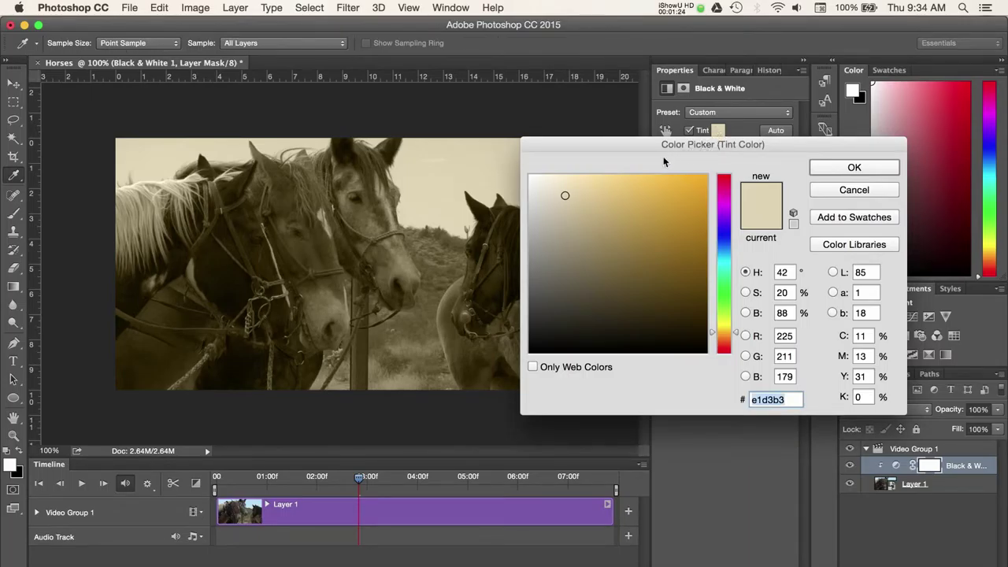
pyautogui.click(613, 183)
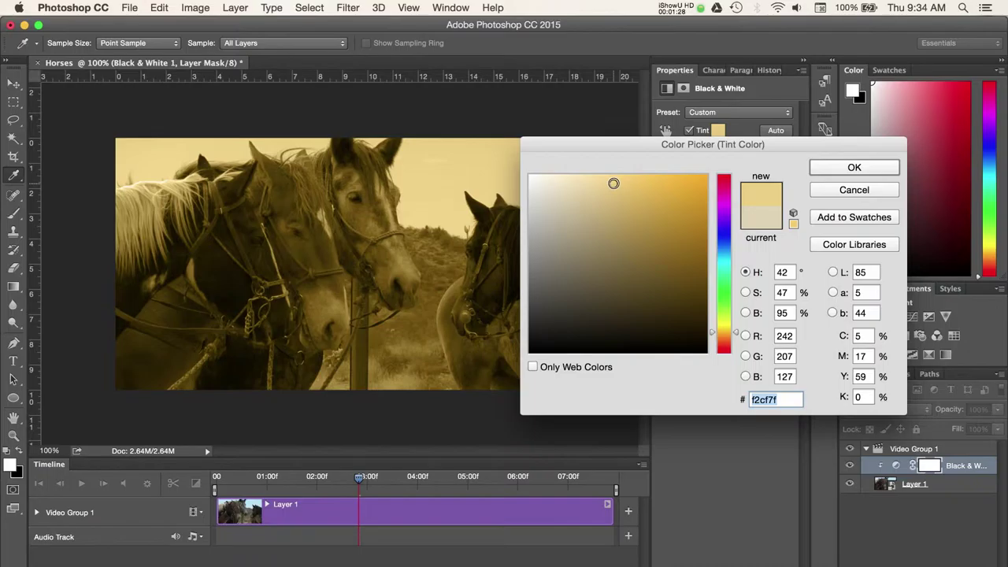
pyautogui.click(848, 168)
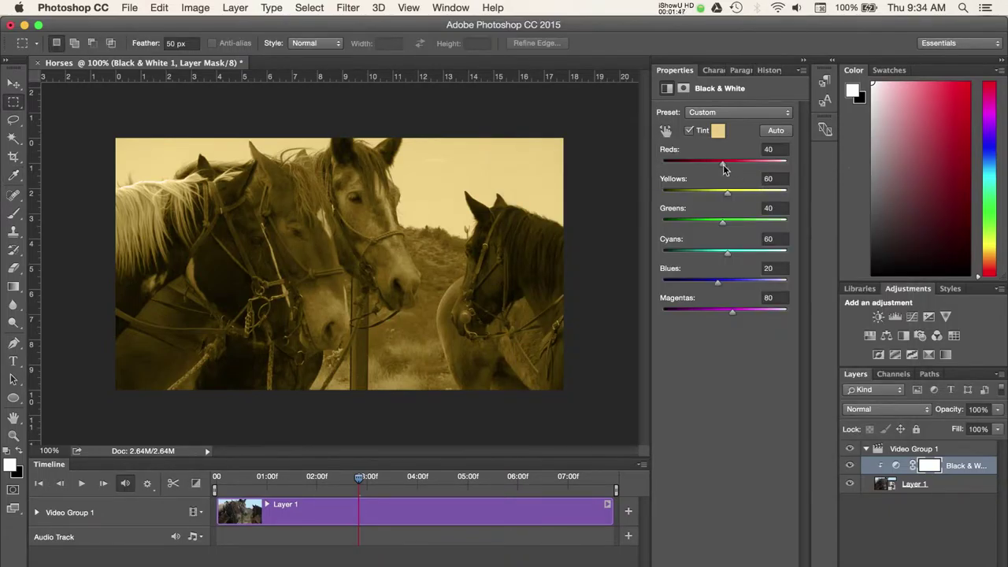
# Step: Raise Reds to 77 and Cyans to about 96, then reset to the Default preset
pyautogui.moveTo(723, 167); pyautogui.dragTo(732, 164)
pyautogui.moveTo(726, 255)
pyautogui.mouseDown()
pyautogui.moveTo(751, 252)
pyautogui.moveTo(734, 253)
pyautogui.mouseUp()
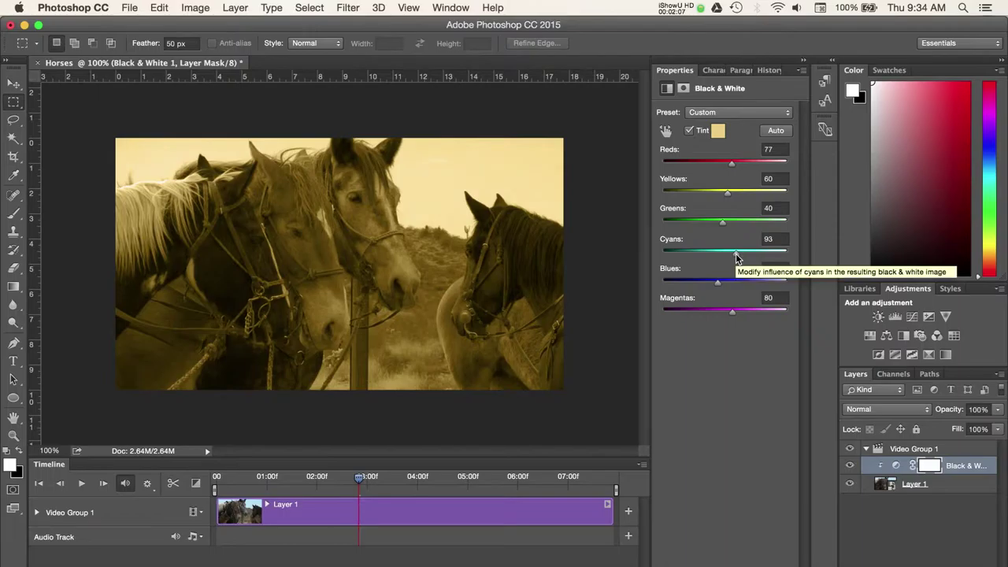
pyautogui.click(752, 117)
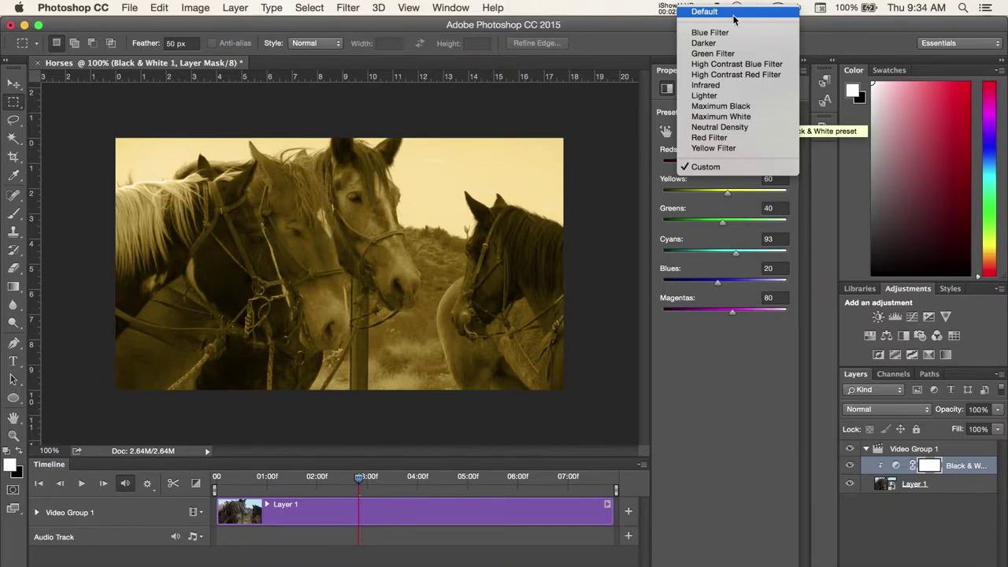
pyautogui.click(733, 14)
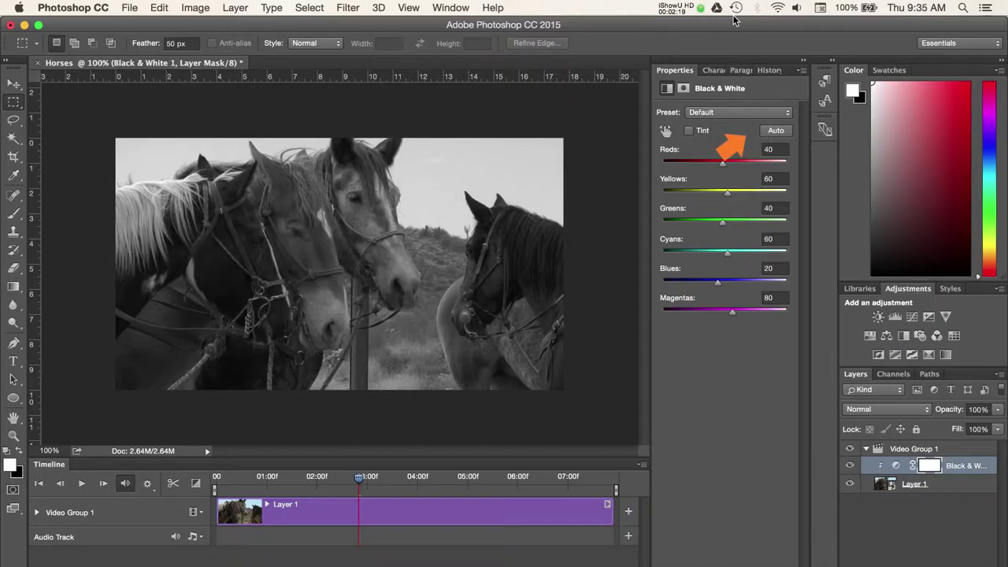
# Step: Apply Auto colour values, undo them, and reapply Auto (Reds 14, Yellows 46, Greens 23)
pyautogui.click(776, 131)
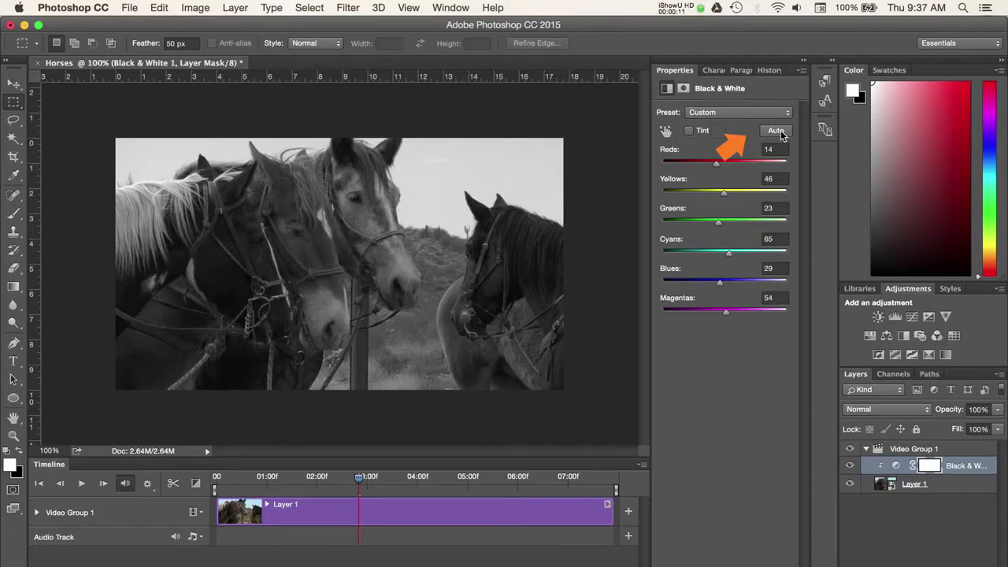
pyautogui.press('super+z')
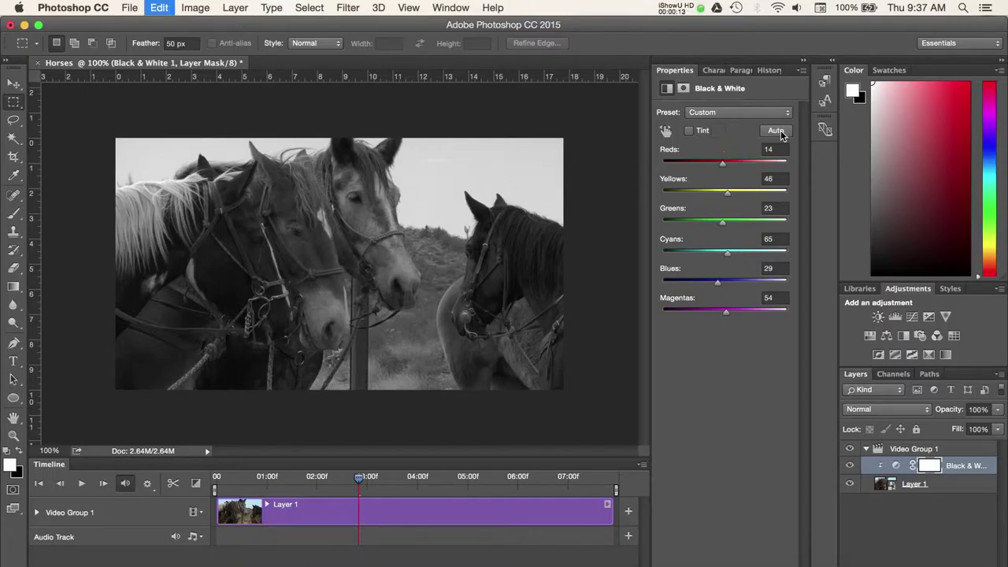
pyautogui.click(779, 132)
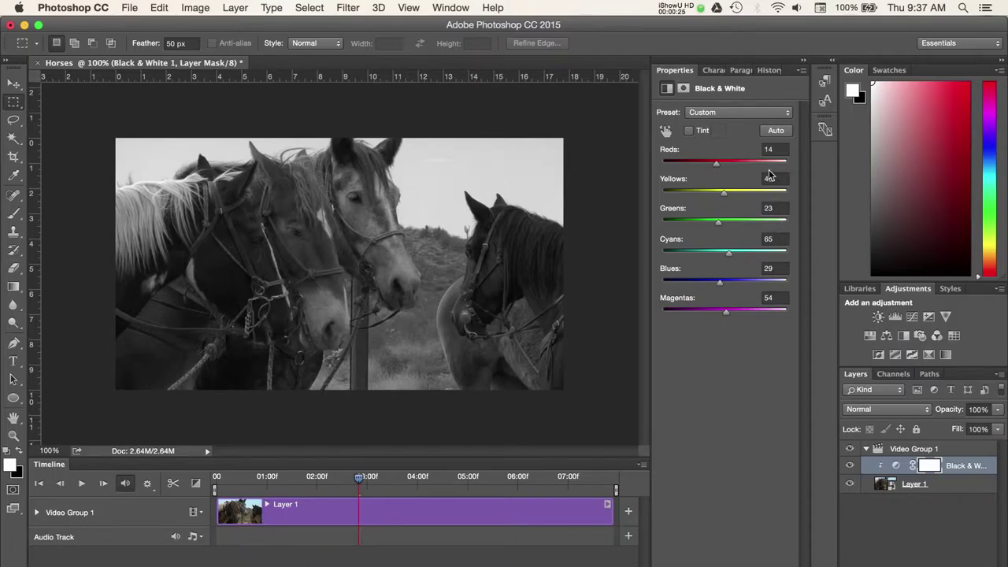
# Step: Reset the sliders to the Default preset and enable the Targeted Adjustment tool
pyautogui.click(774, 115)
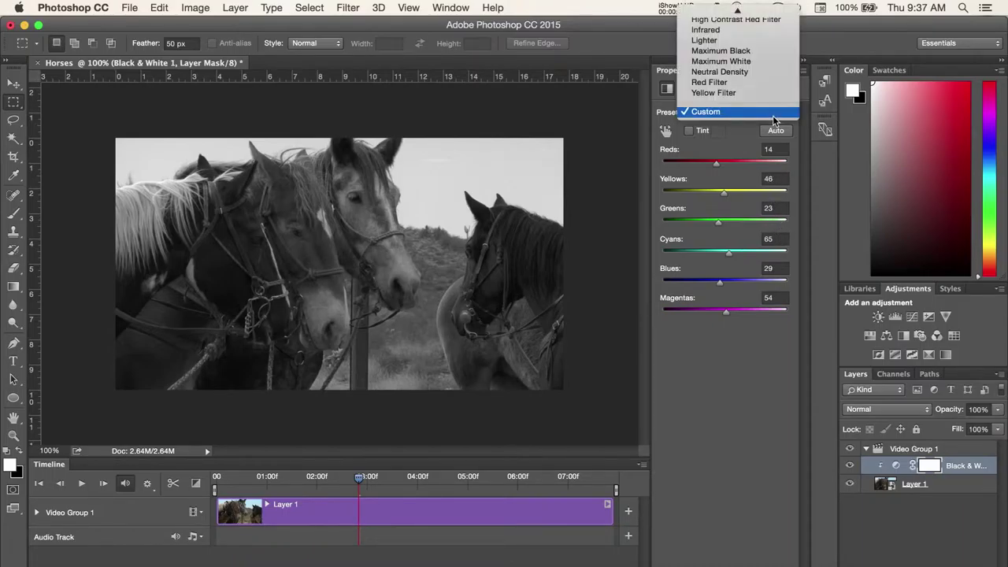
pyautogui.click(738, 12)
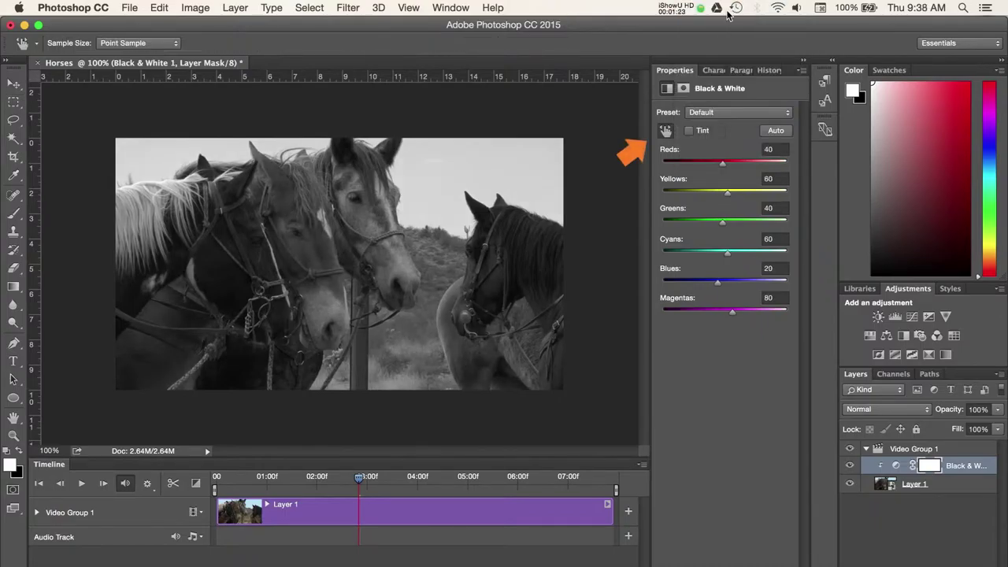
pyautogui.click(666, 131)
pyautogui.click(666, 131)
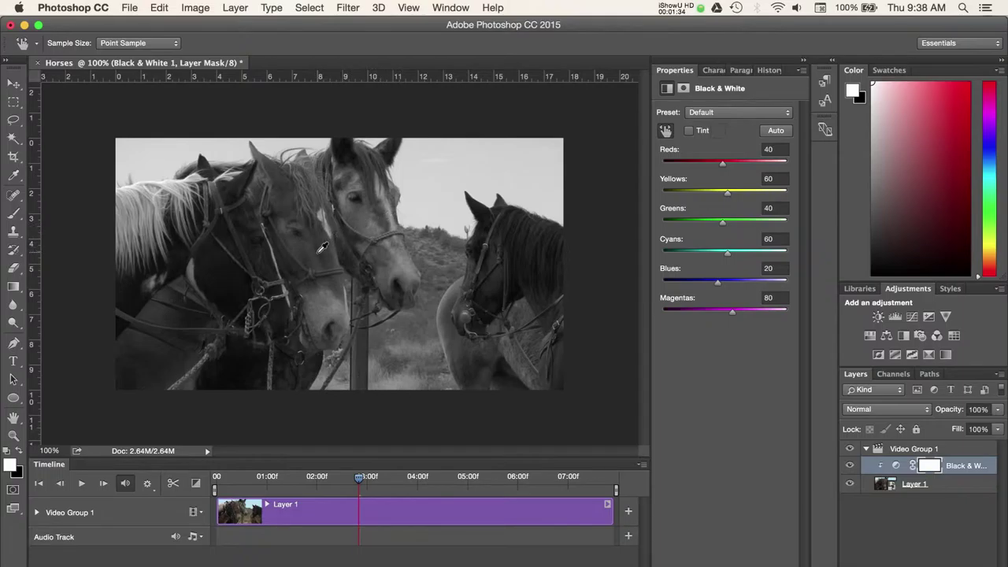
# Step: Drag on the horse, sky and mane to set Reds 69, Cyans 141 and Yellows 111
pyautogui.moveTo(322, 250); pyautogui.dragTo(339, 278)
pyautogui.moveTo(456, 173); pyautogui.dragTo(508, 184)
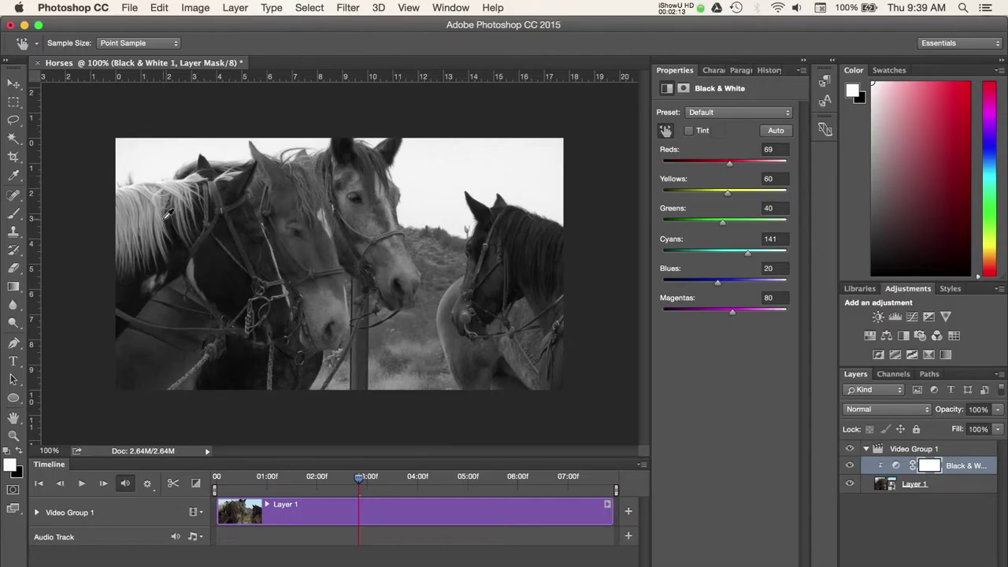
pyautogui.click(135, 215)
pyautogui.moveTo(135, 214); pyautogui.dragTo(175, 206)
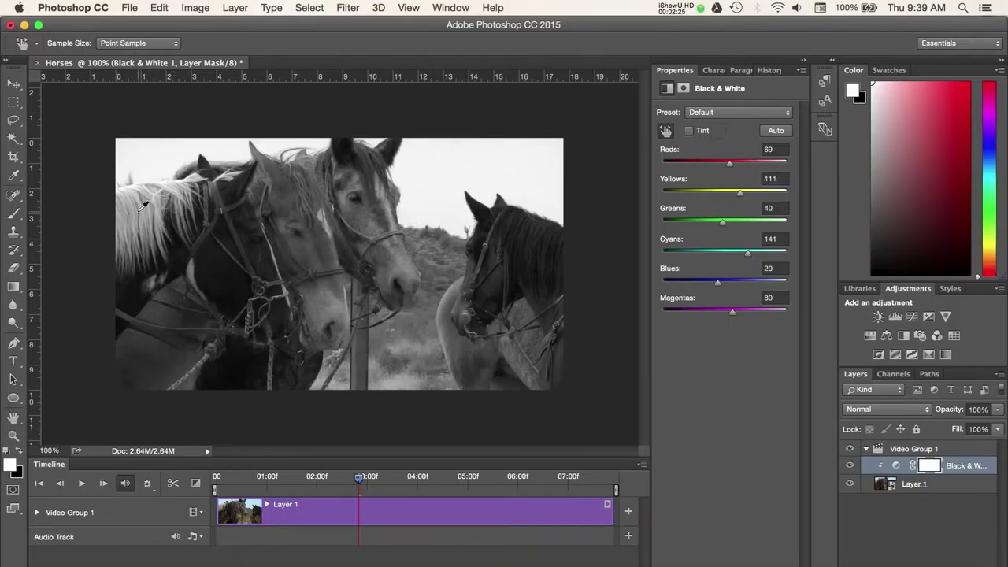
pyautogui.click(130, 9)
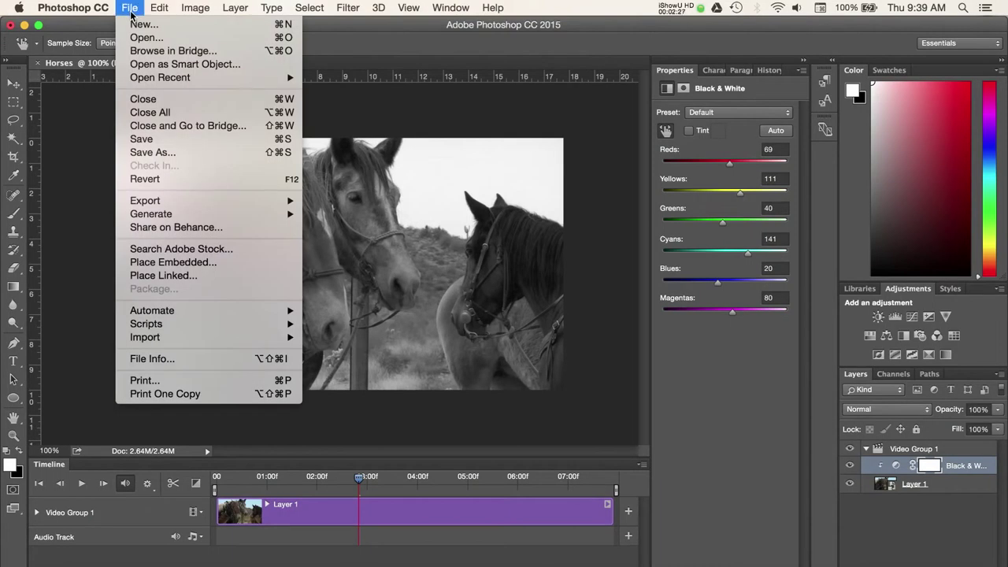
# Step: Open the Render Video settings from File > Export
pyautogui.moveTo(255, 203)
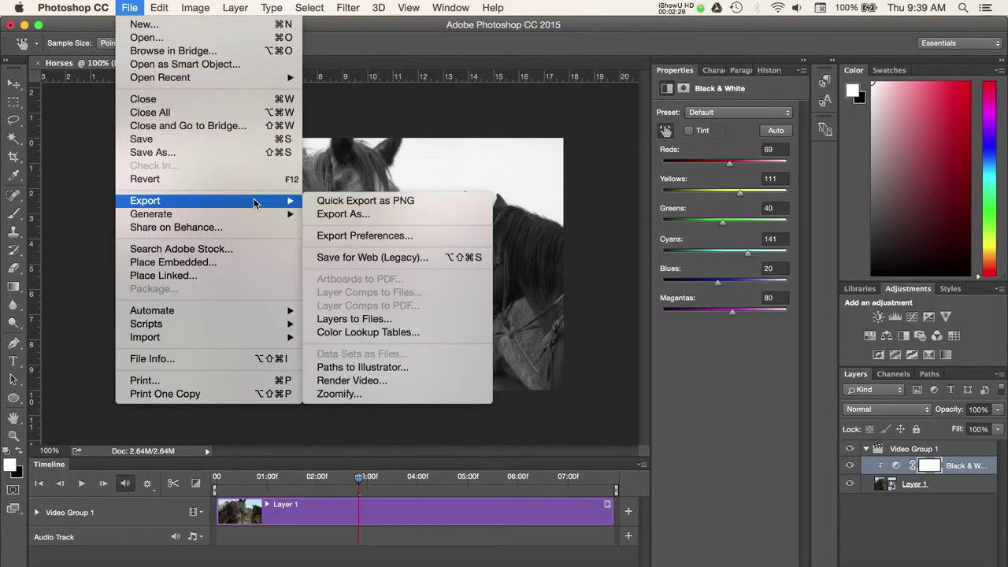
pyautogui.click(352, 381)
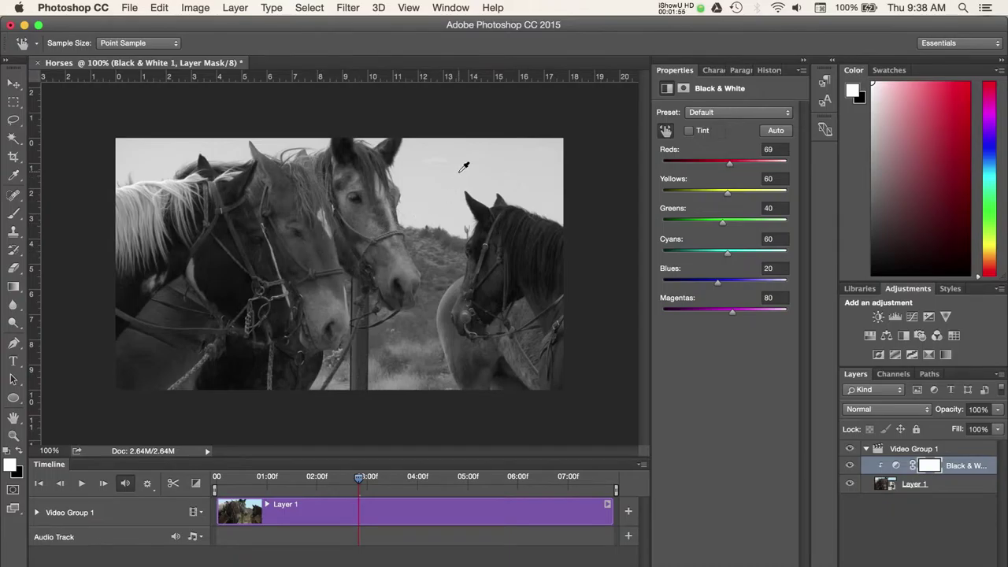
# Step: Drag right on the sky with the Targeted Adjustment tool to lift Cyans to 108
pyautogui.moveTo(463, 167); pyautogui.dragTo(515, 184)
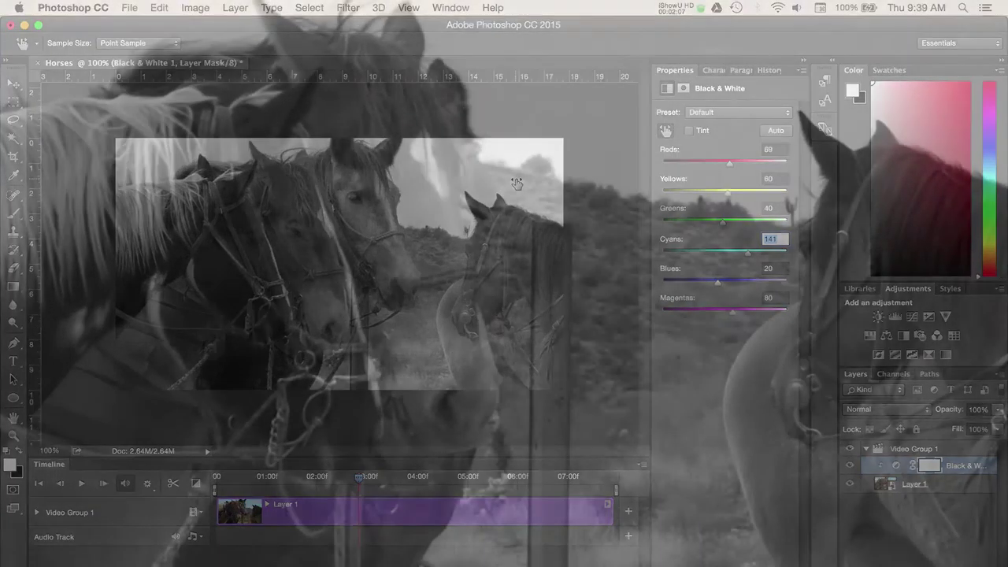